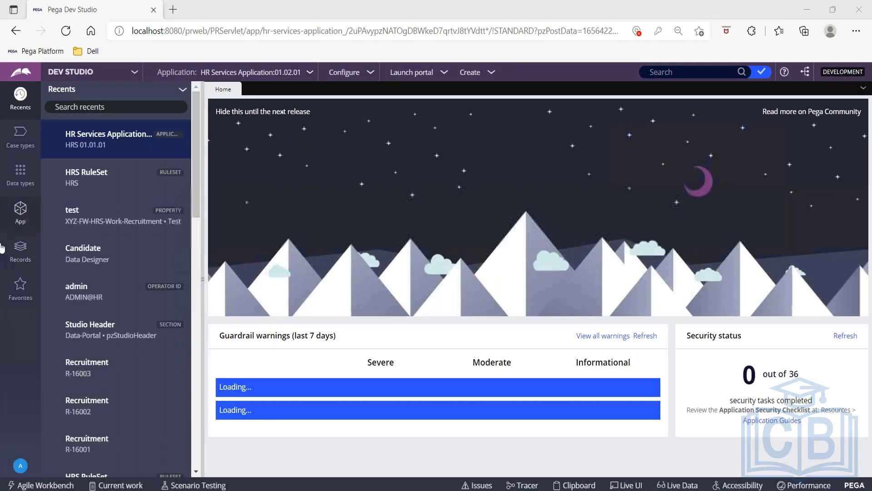
- Show the application's data types and open the Candidate data type
click(20, 176)
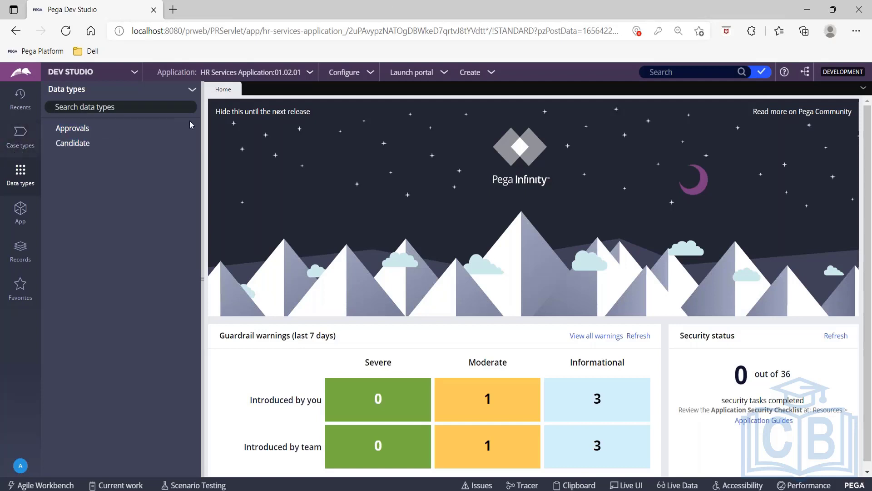
click(192, 93)
click(82, 143)
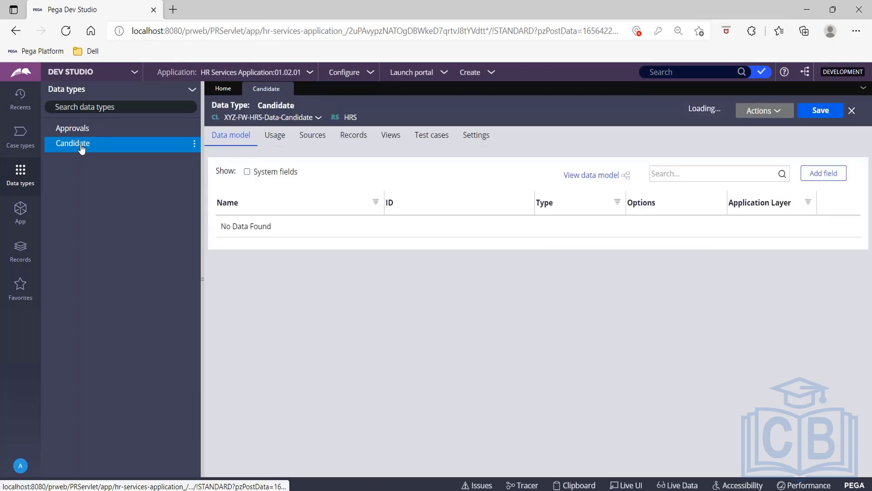
- Create a new data type with the label Student
click(192, 90)
click(230, 119)
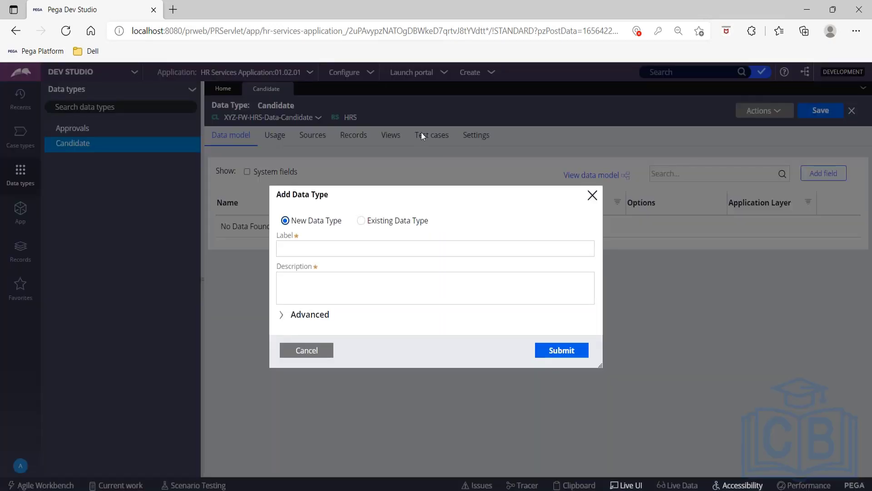
click(344, 253)
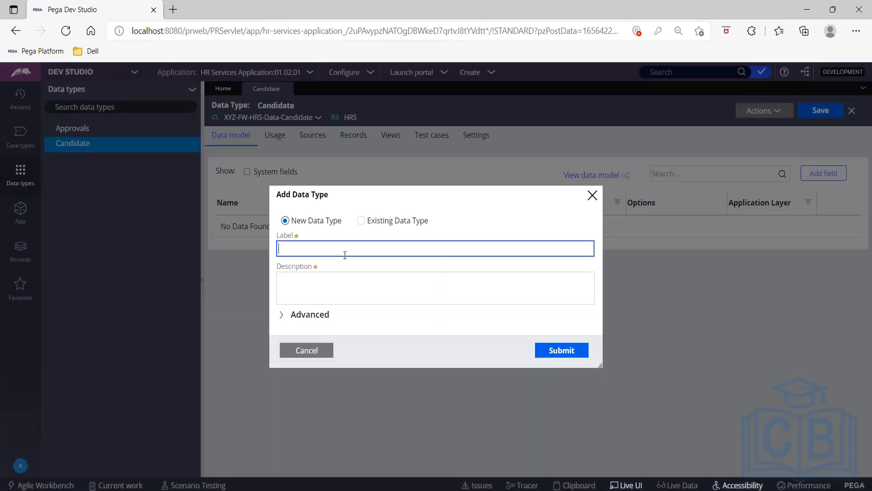
text(Student)
key(Tab)
click(563, 353)
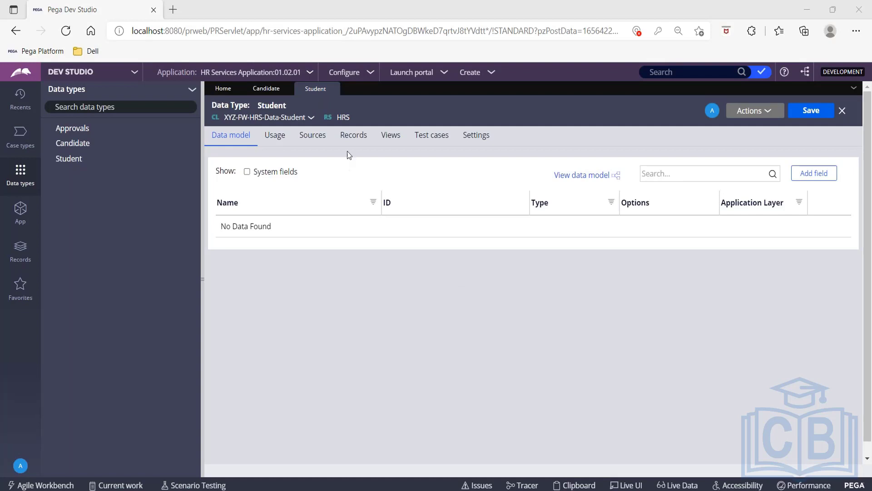
- Configure a record editor source for Student and add an SID field of type Integer, used as key
click(349, 139)
click(443, 230)
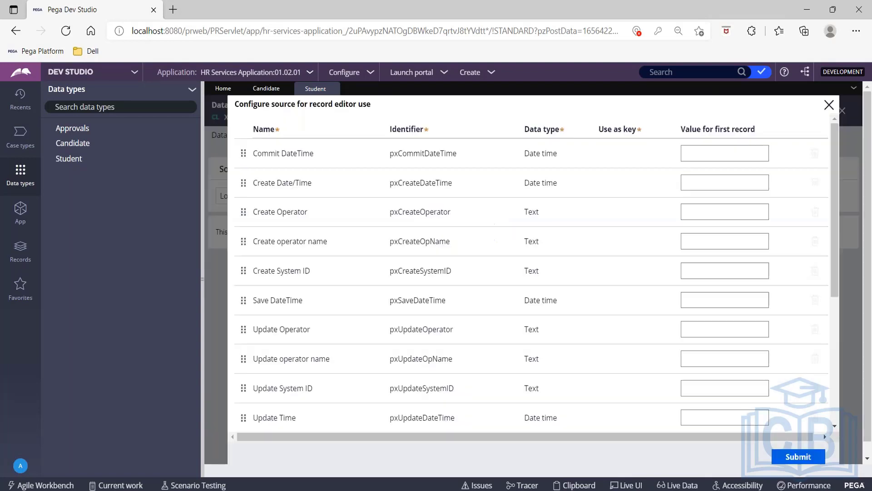
scroll(476, 275, down, 3)
scroll(478, 277, down, 2)
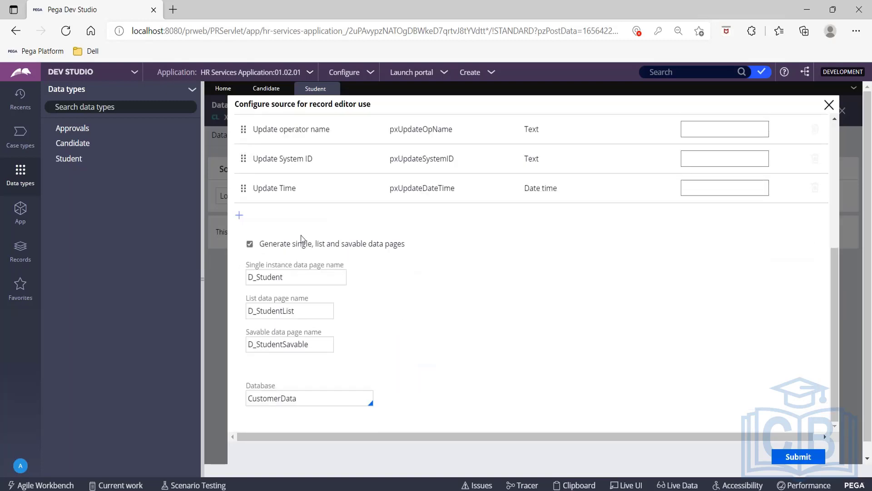
click(234, 225)
text(SID)
key(Tab)
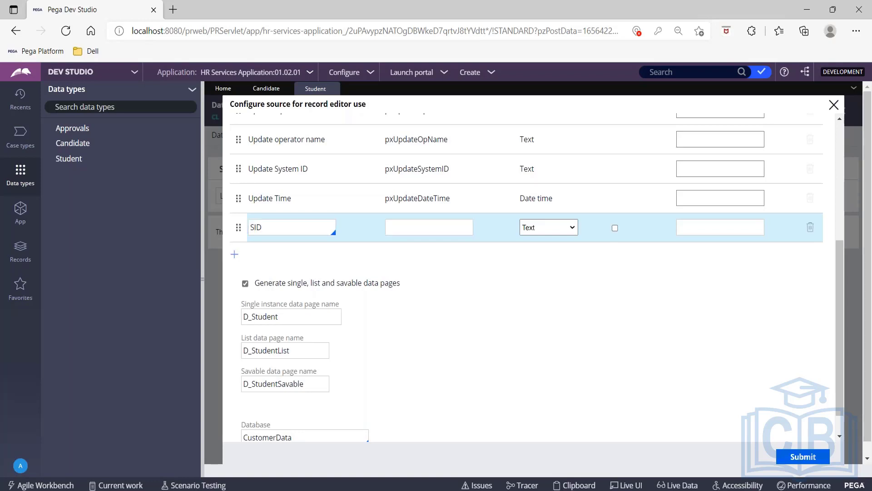
key(i)
click(615, 228)
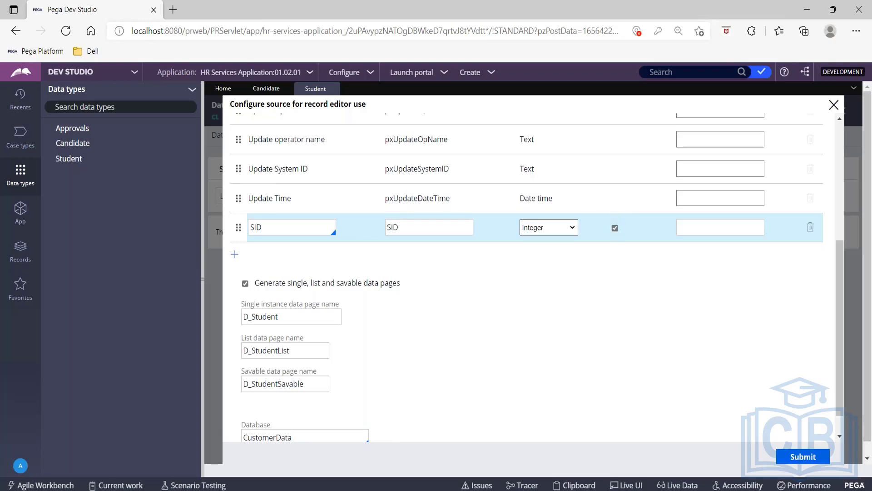
- Add two text fields to the source, First Name and Last Name
click(235, 253)
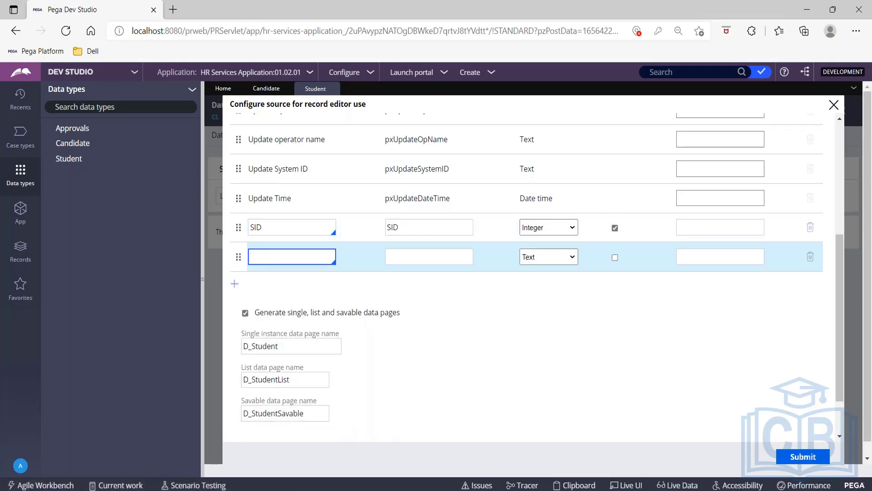
text(First Name)
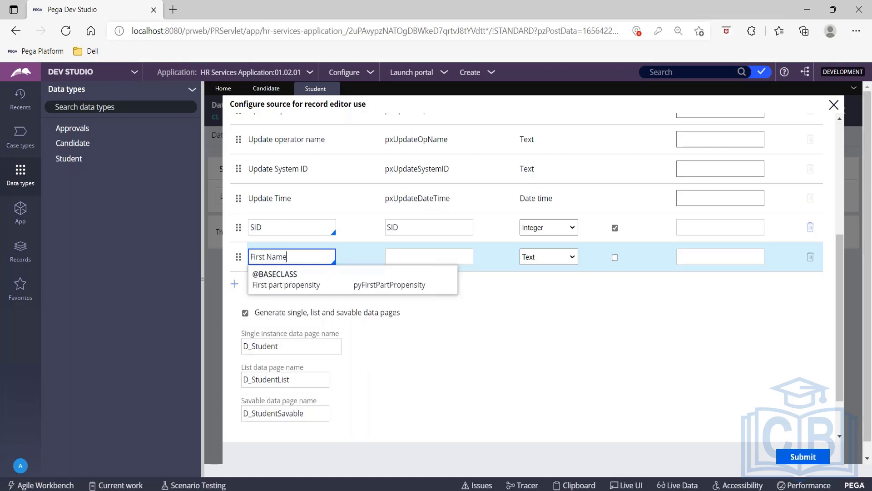
key(Tab)
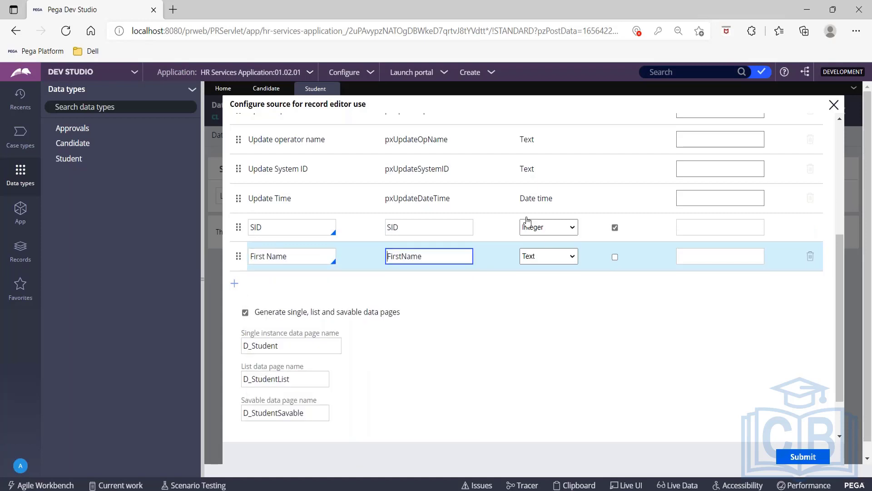
click(234, 285)
text(Last Name)
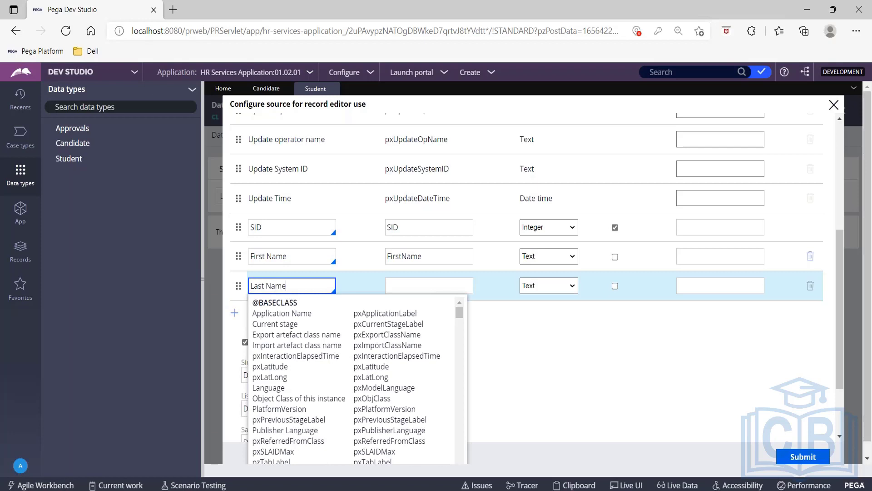
key(Tab)
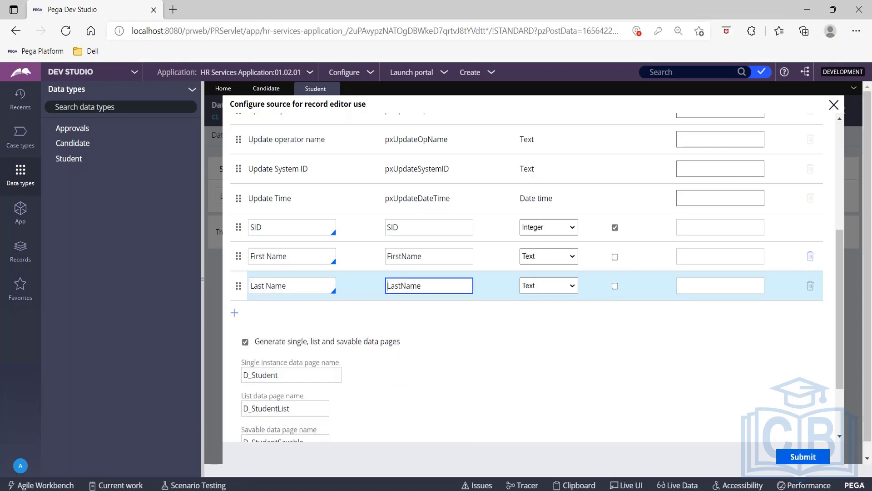
- Add a Grade field with the Text data type to the source
click(234, 313)
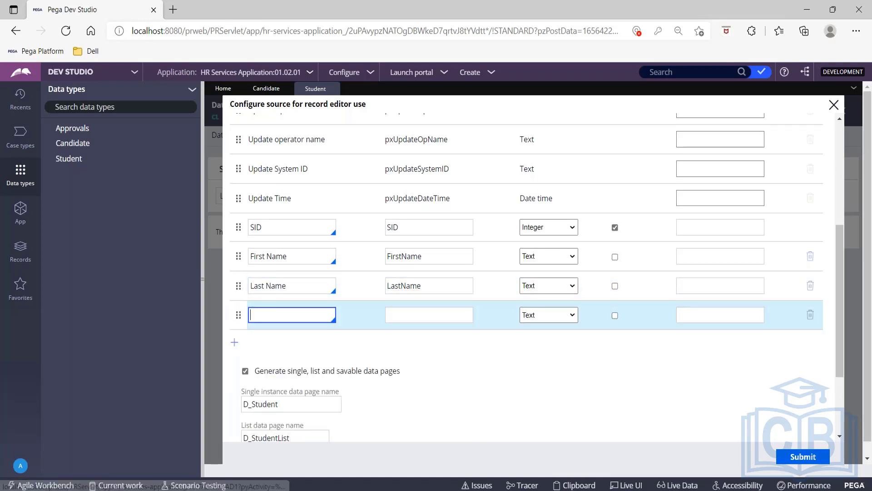
text(Grade)
key(Tab)
scroll(627, 356, down, 2)
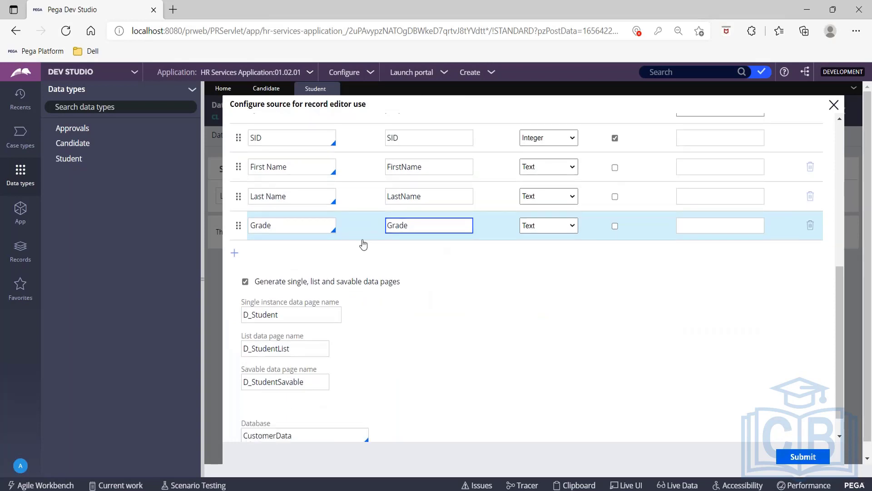
- Add a Score field with the Integer data type and submit the source configuration
click(235, 252)
text(S)
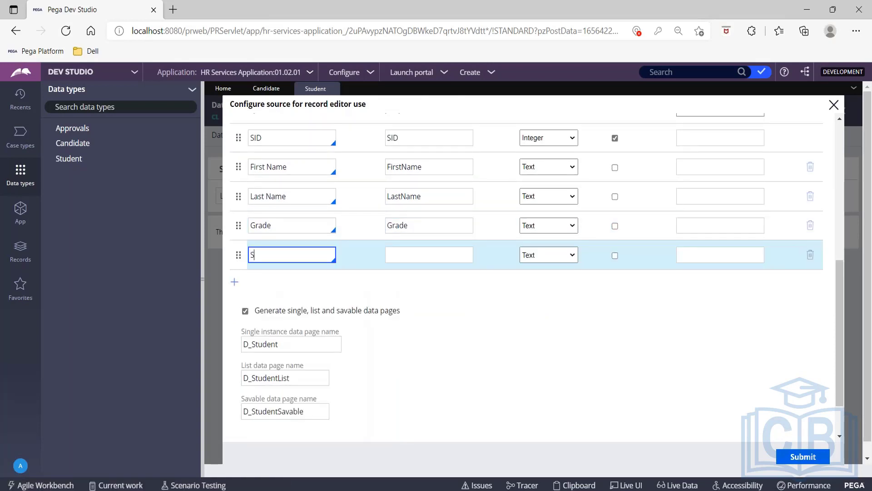
text(core)
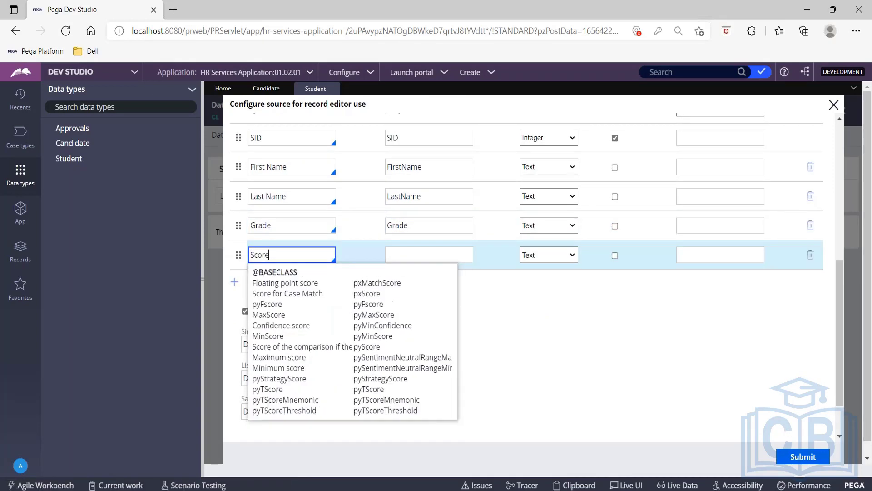
click(456, 253)
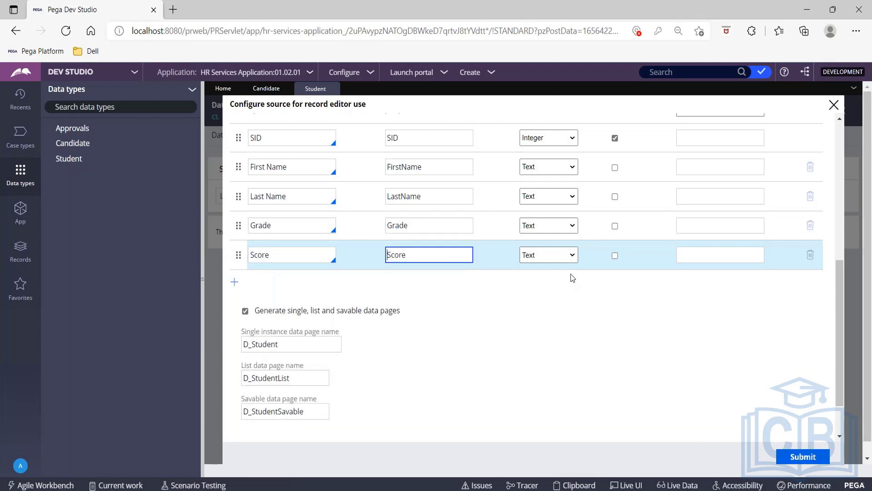
click(576, 254)
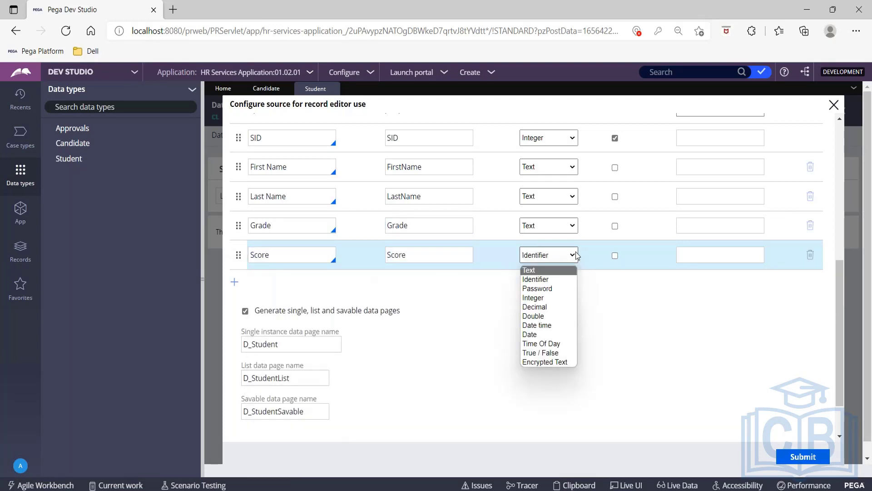
key(Down)
key(Down)
key(Down)
key(Return)
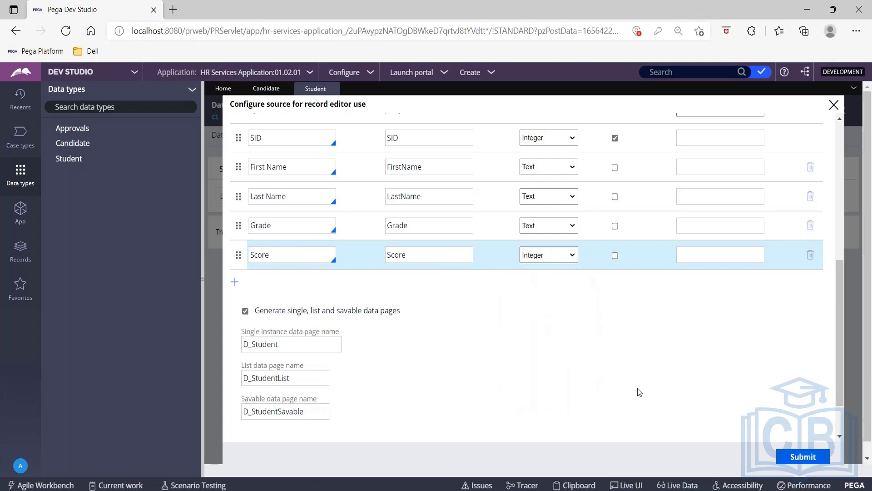
click(823, 458)
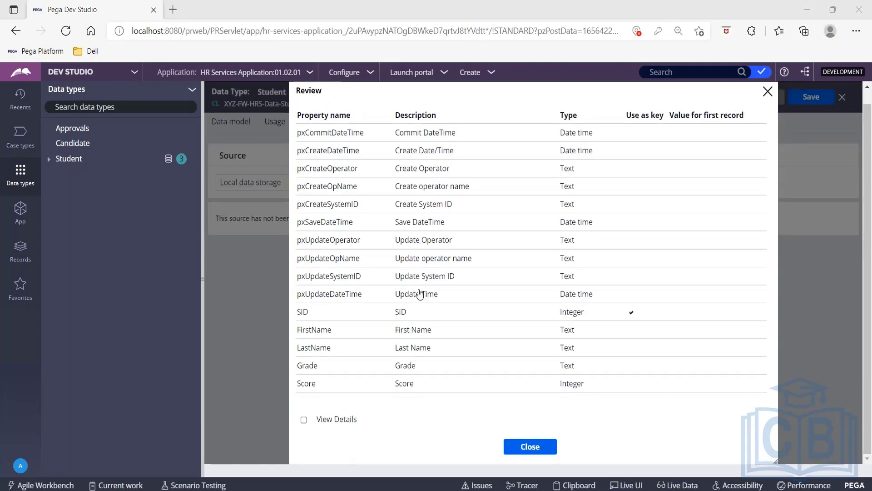
- Examine the generated database table and data page details in the source review, and close the review
click(304, 419)
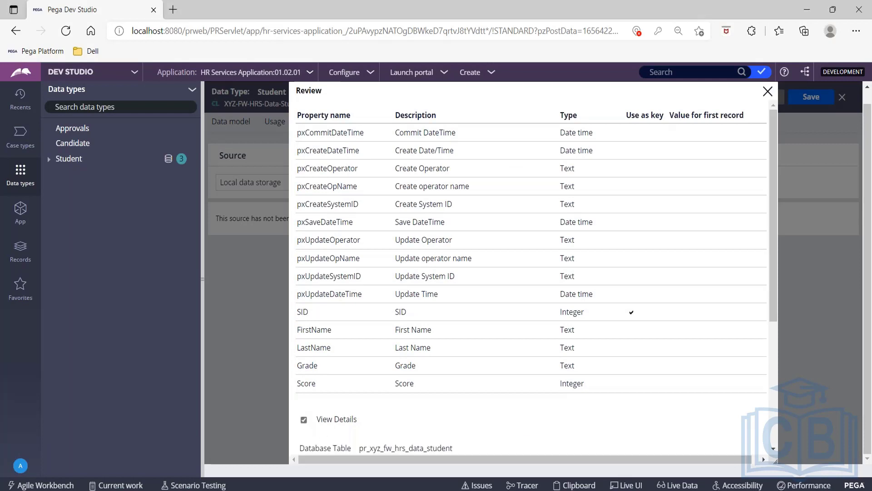
scroll(516, 333, down, 5)
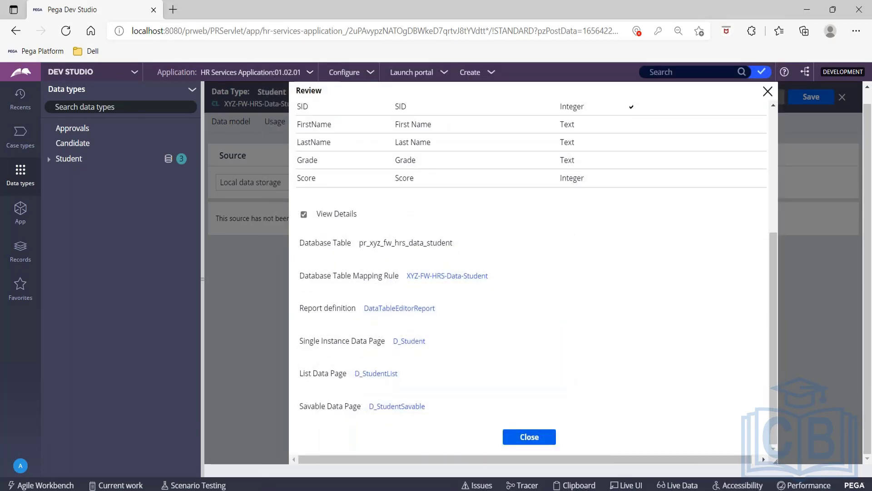
drag(300, 246, 463, 247)
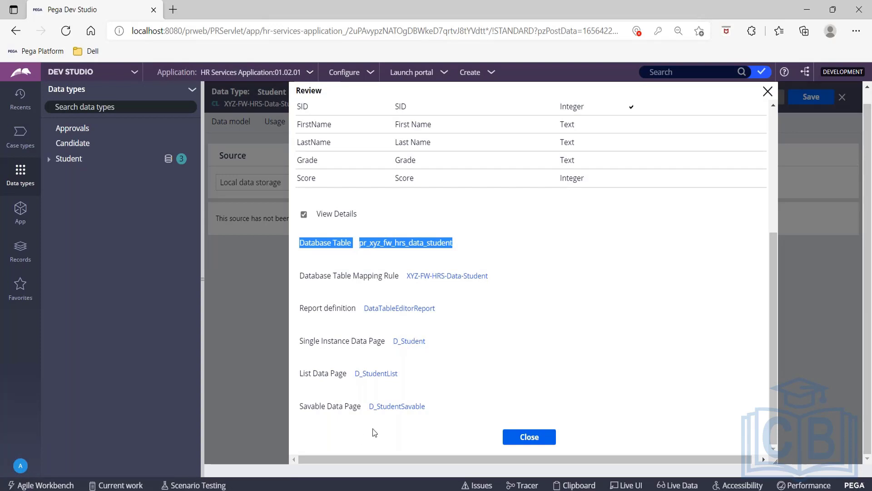
click(531, 437)
- Add a Student record with SID 101, first name Virat, last name Kohli, grade a and score 90
click(457, 218)
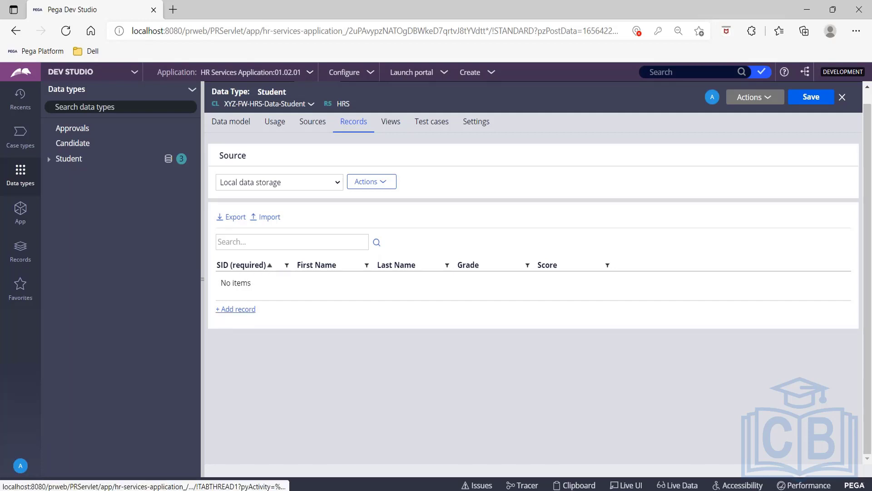
click(235, 309)
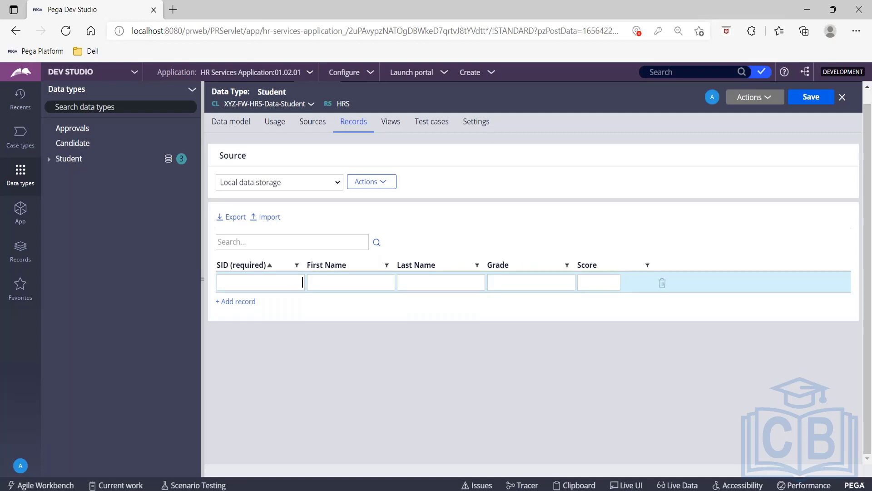
text(101)
key(Tab)
text(Virat)
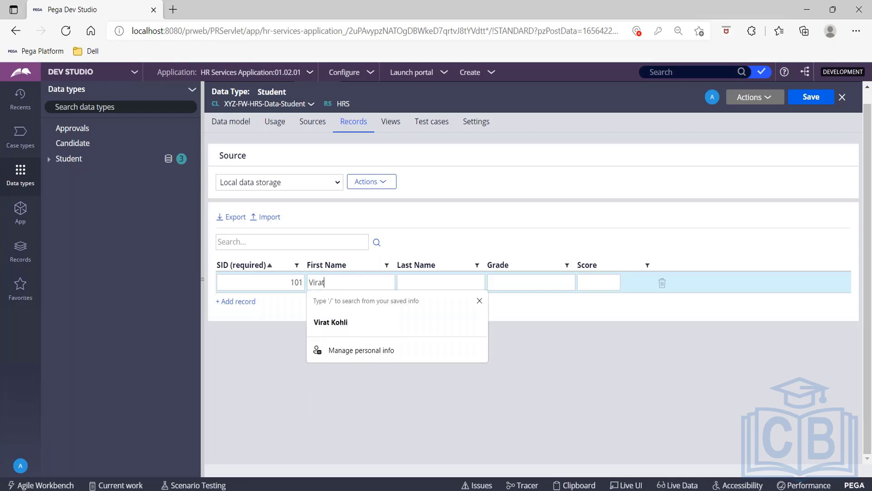
key(Tab)
text(Kohli)
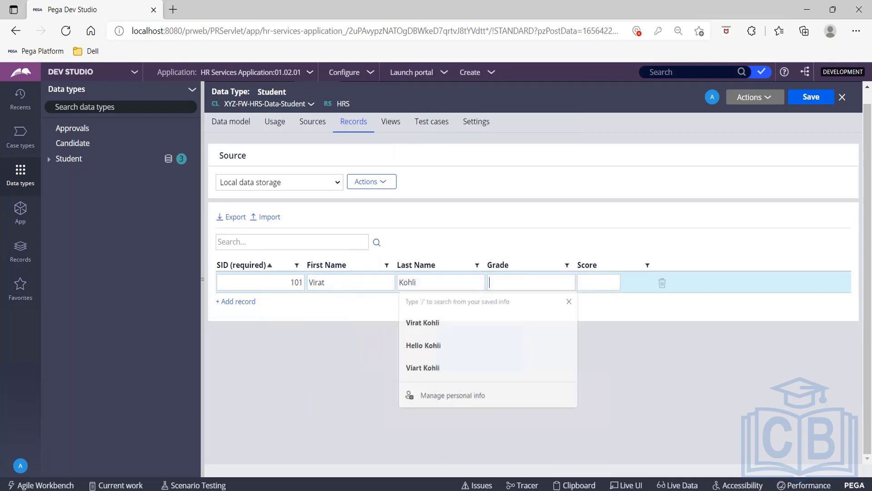
text(a)
key(Tab)
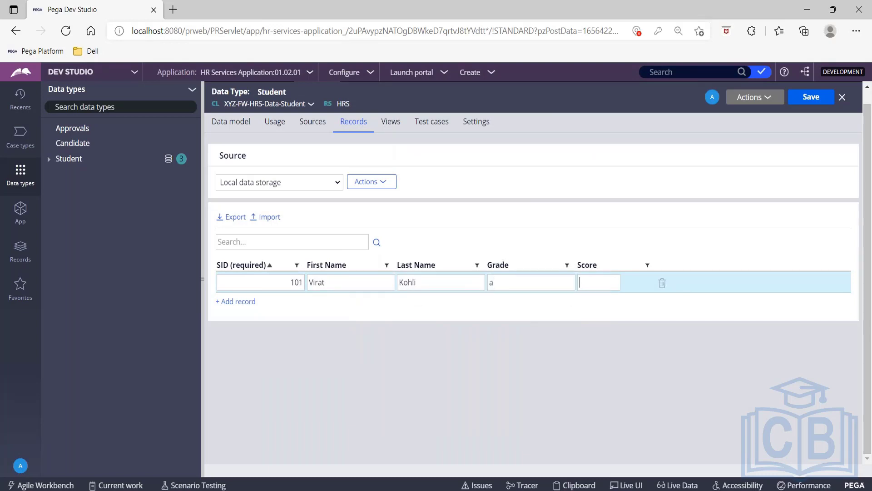
text(90)
- Add a second Student record with SID 102, first name Sachin, last name Tendulkar, grade a and score 85
click(249, 303)
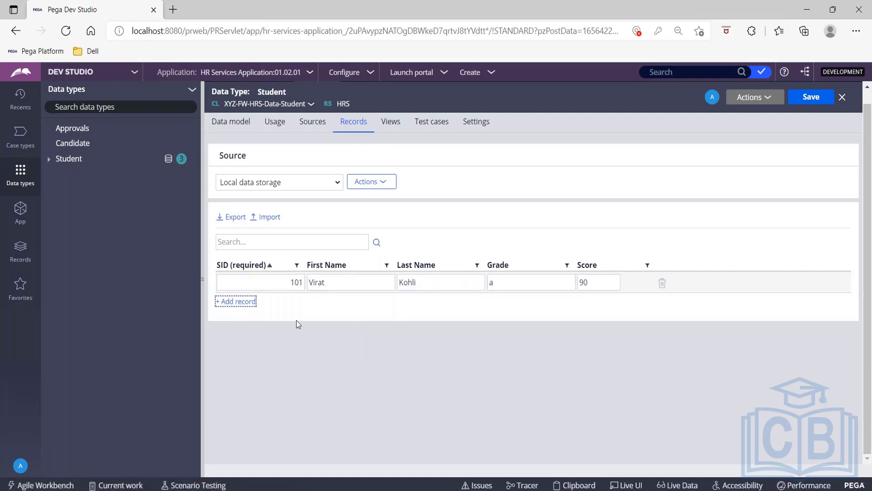
text(102)
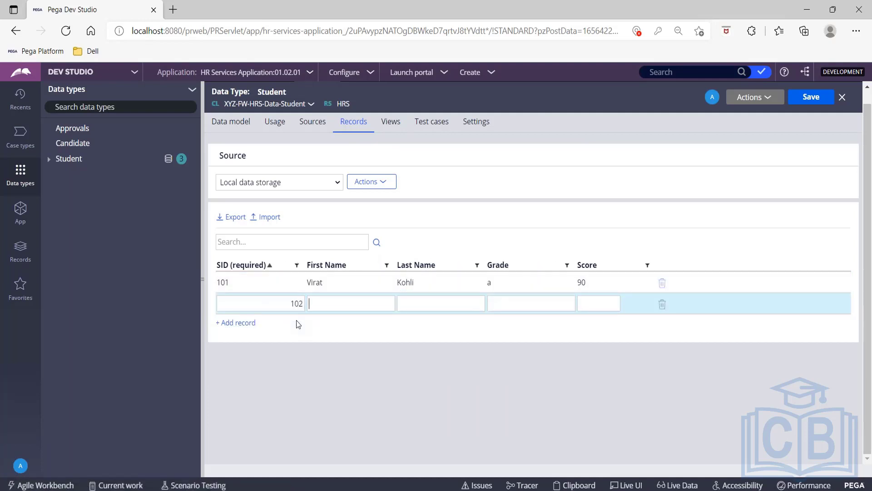
key(Tab)
text(Sachin)
key(Tab)
text(Tendulkar)
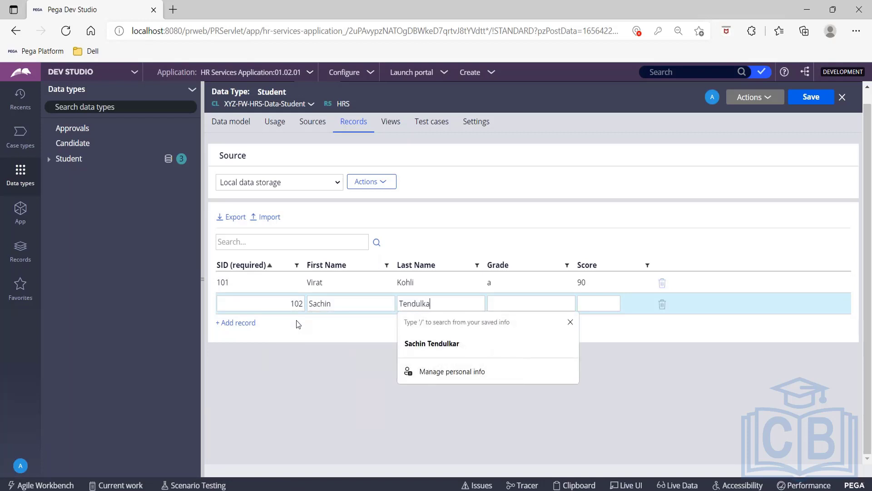
key(Tab)
text(a)
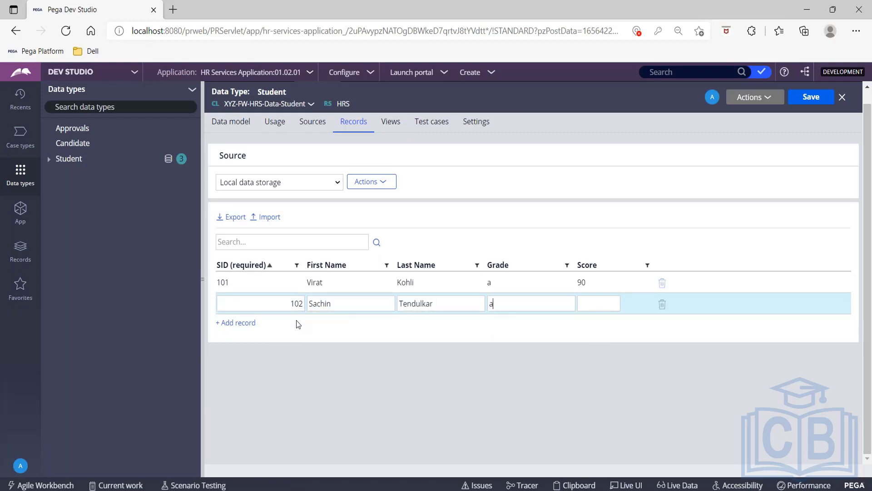
key(Tab)
text(85)
- Add a third Student record with SID 103, first name MS, last name Dhoni, grade b and score 75
click(235, 323)
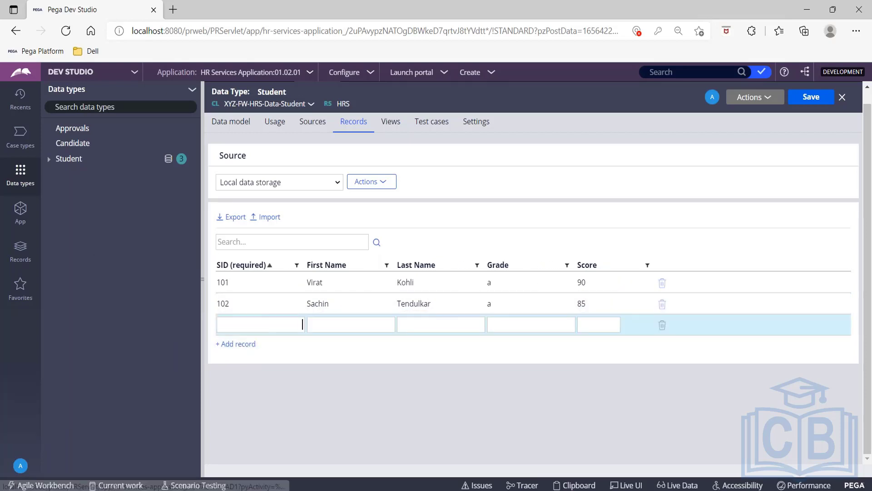
text(103)
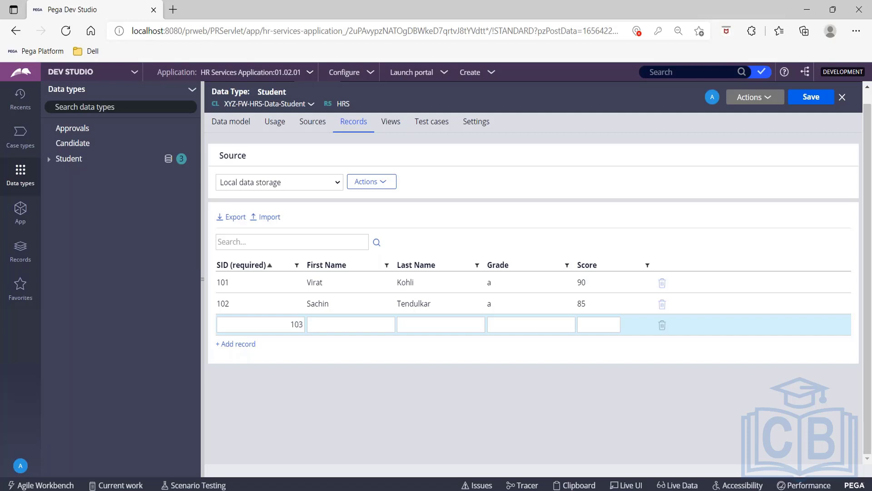
text(MS)
key(Tab)
text(Dhoni)
key(Tab)
text(b)
key(Tab)
text(70)
key(BackSpace)
text(5)
- Add a fourth Student record with SID 104, first name Rahul, last name Dravid, grade c and score 60, and save the data type
click(235, 344)
text(10)
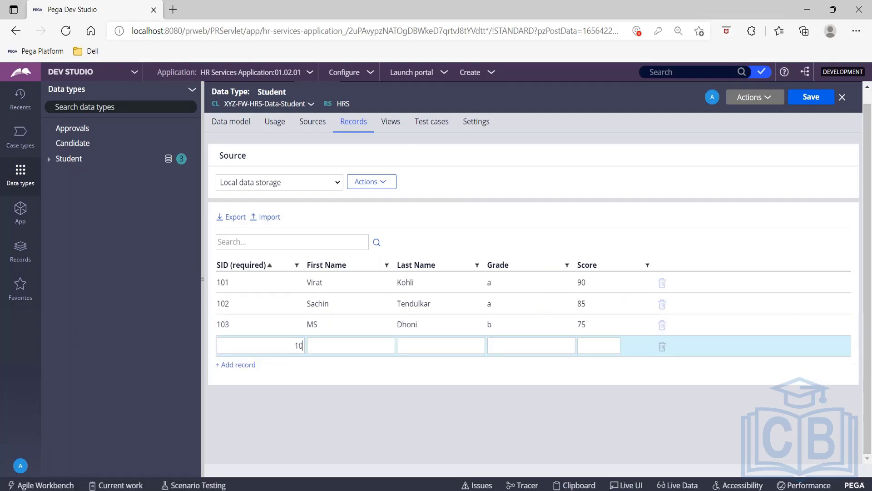
text(4Rahul)
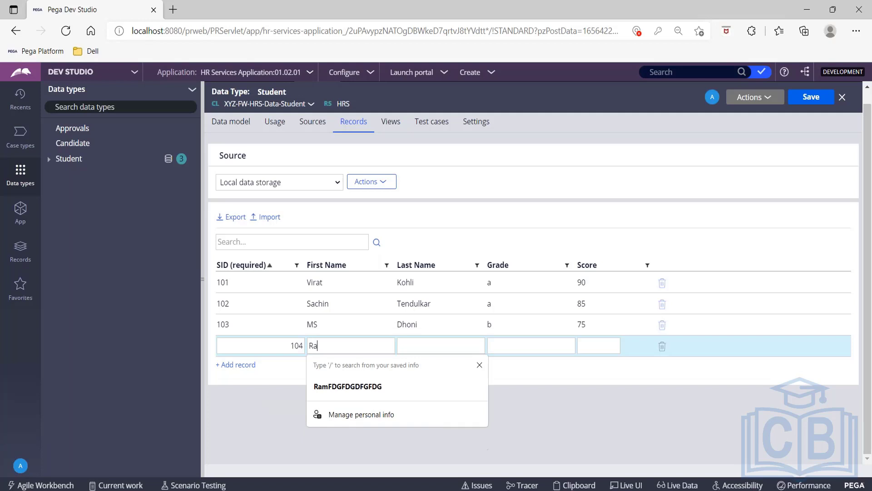
key(Tab)
text(Dravid)
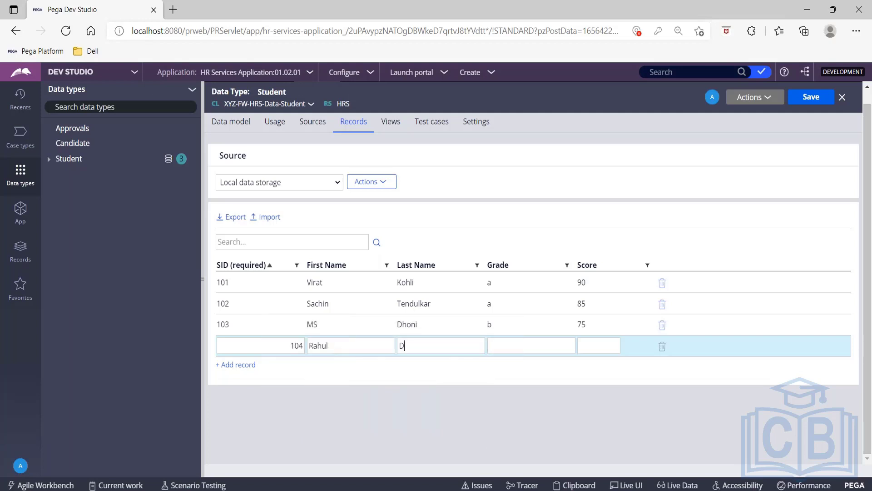
text(c)
text(60)
click(812, 98)
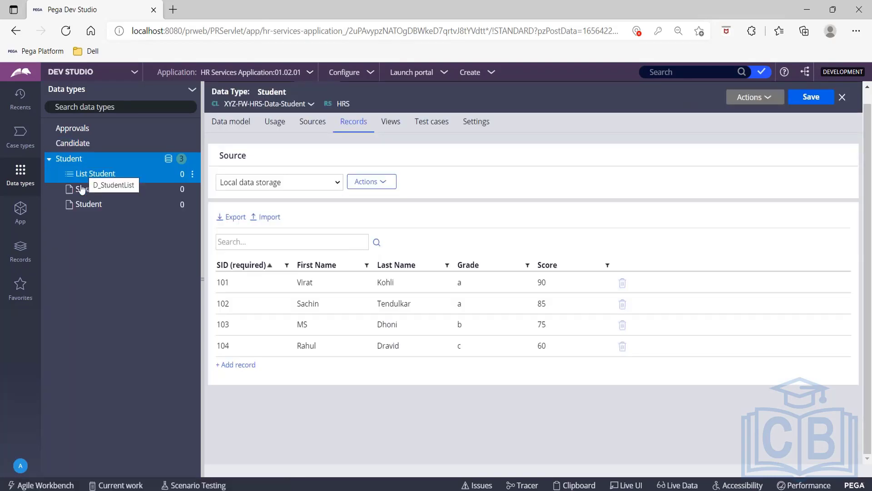
- Open the Savable Student and Student data pages, waiting for the page to respond, and check the D_Student page name
click(102, 172)
click(101, 189)
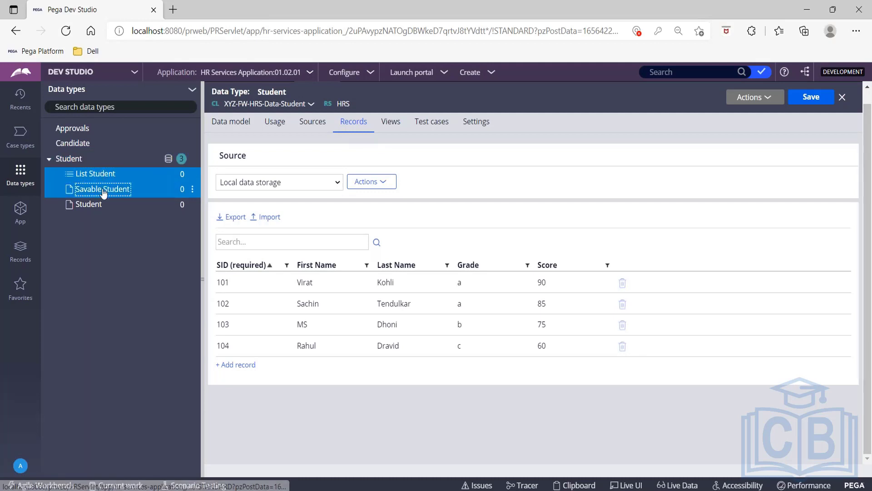
click(102, 206)
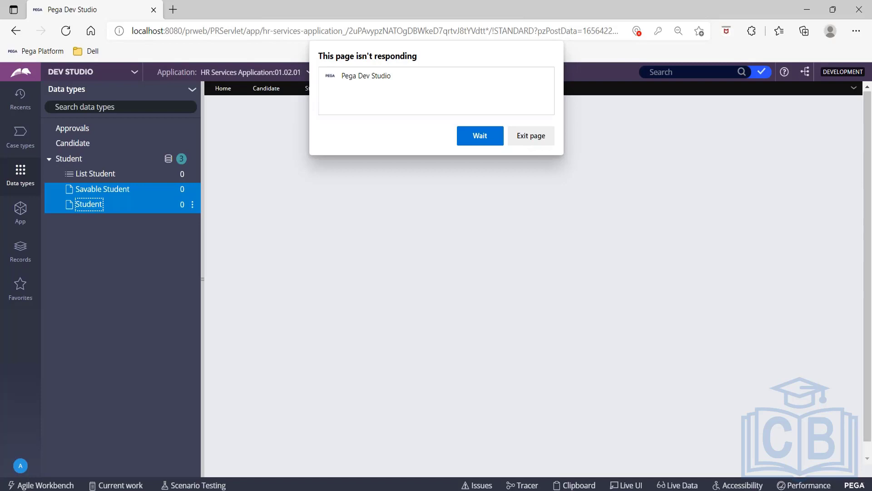
click(481, 135)
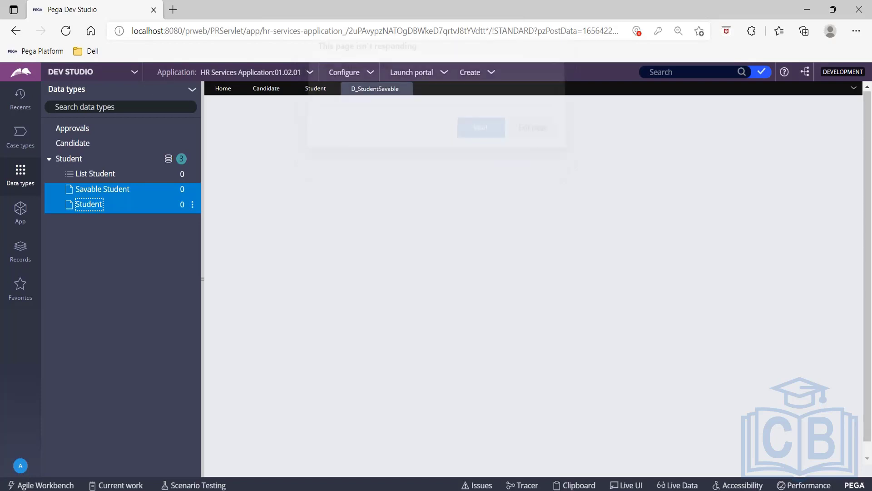
click(481, 136)
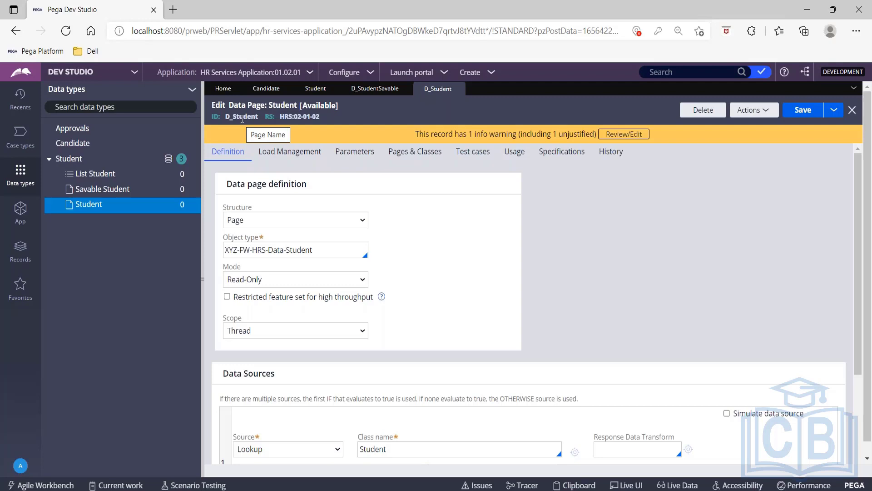
drag(226, 117, 259, 116)
click(584, 234)
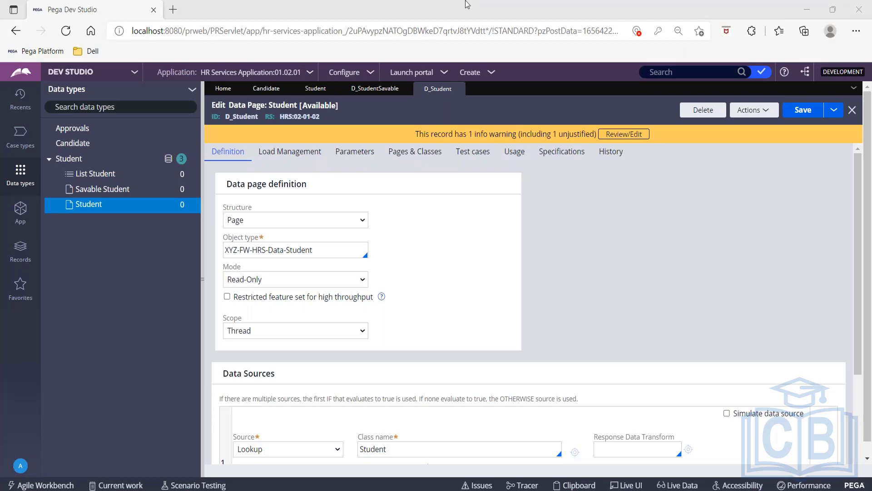
- View the Candidate data type, and return to the D_Student data page to examine its available structure options
click(71, 144)
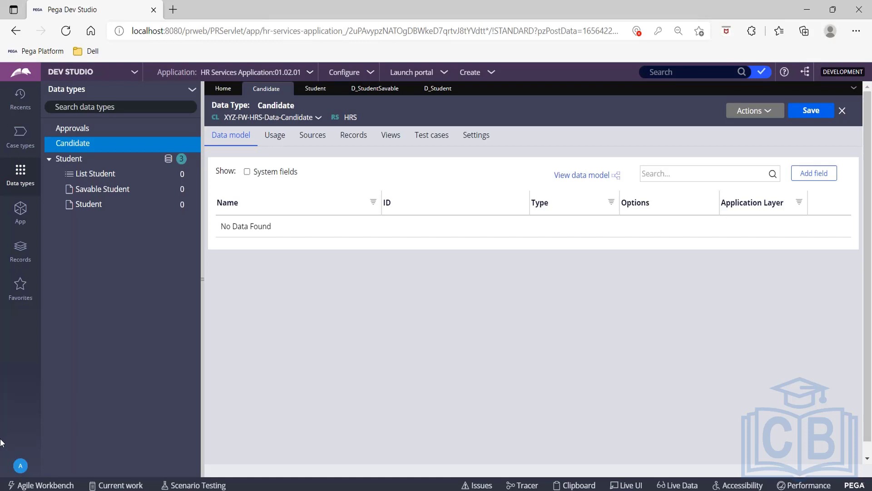
click(438, 89)
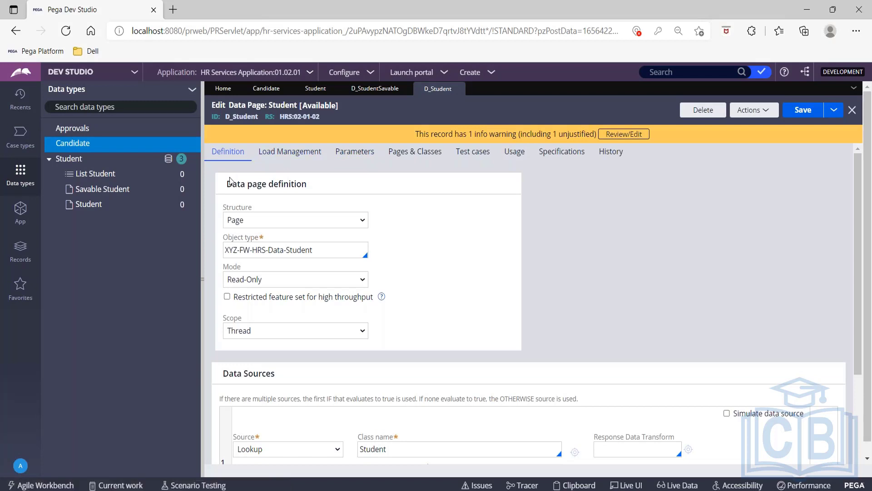
triple_click(248, 183)
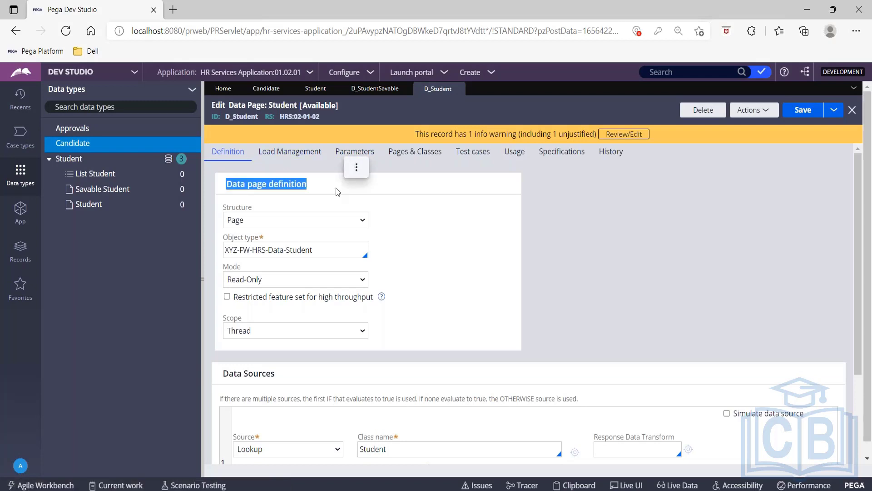
click(226, 206)
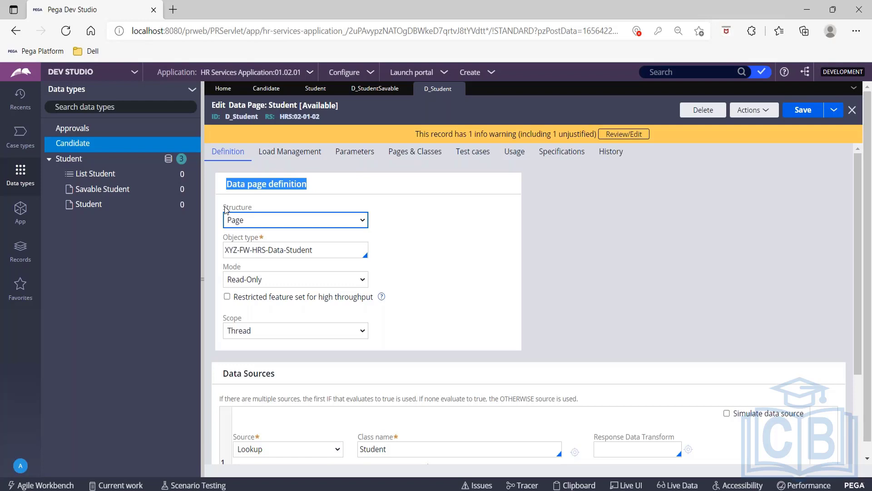
click(253, 220)
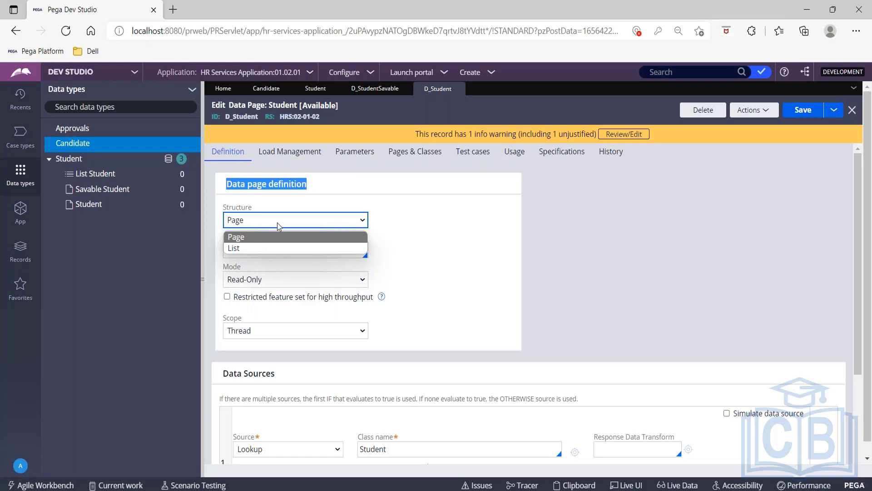
click(420, 223)
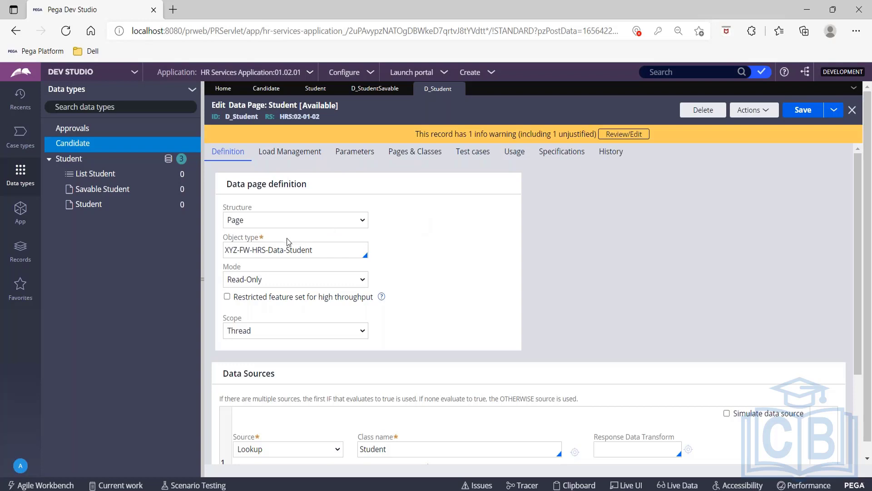
- Examine the object type and the available mode options in the D_Student data page definition
drag(223, 237, 263, 237)
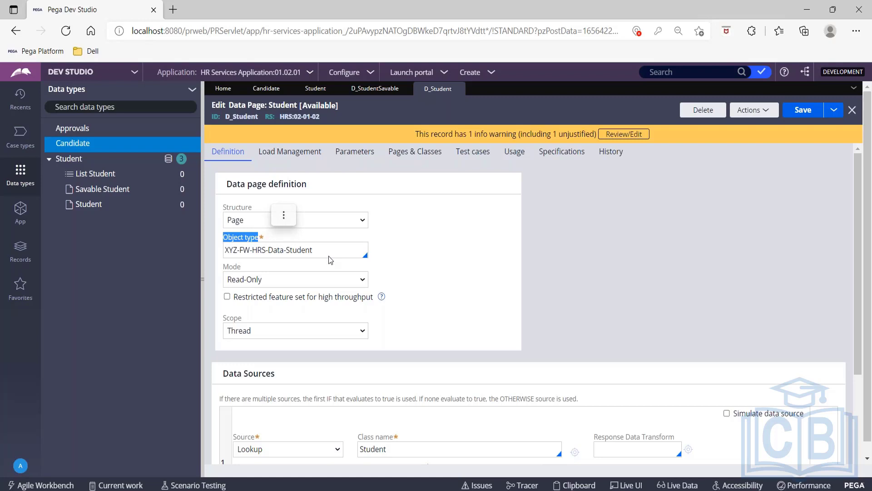
drag(321, 249, 214, 249)
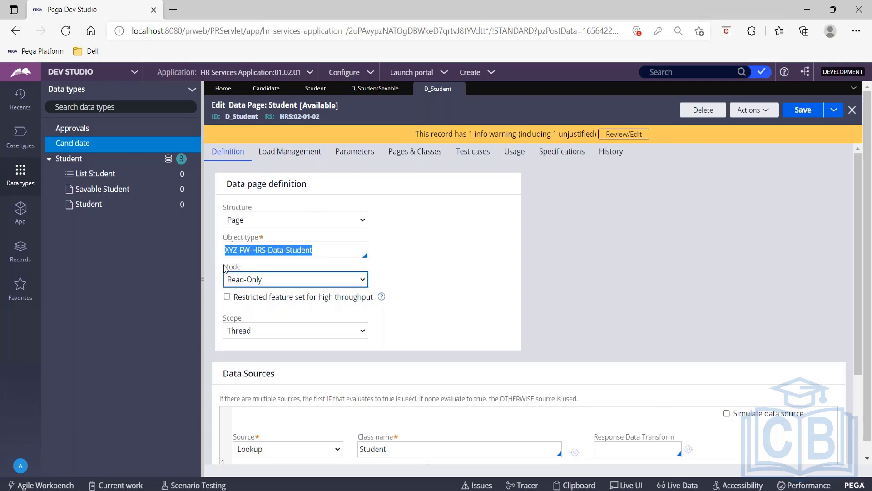
drag(222, 263, 244, 271)
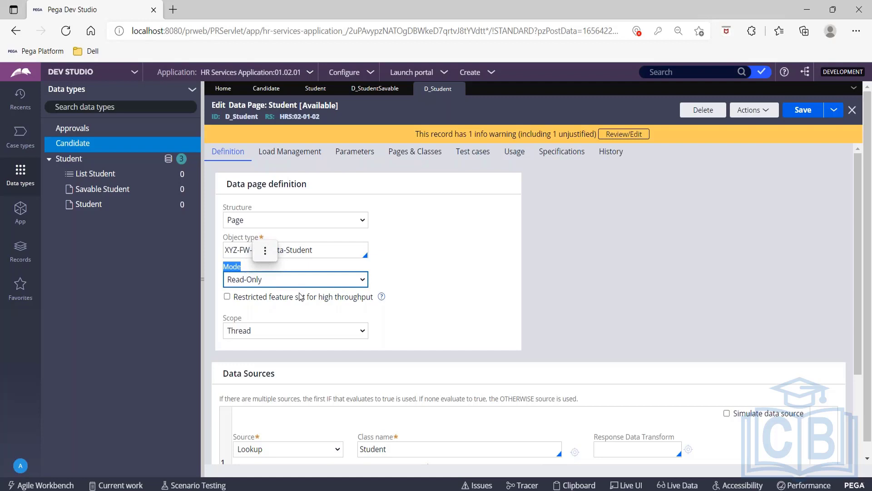
click(339, 280)
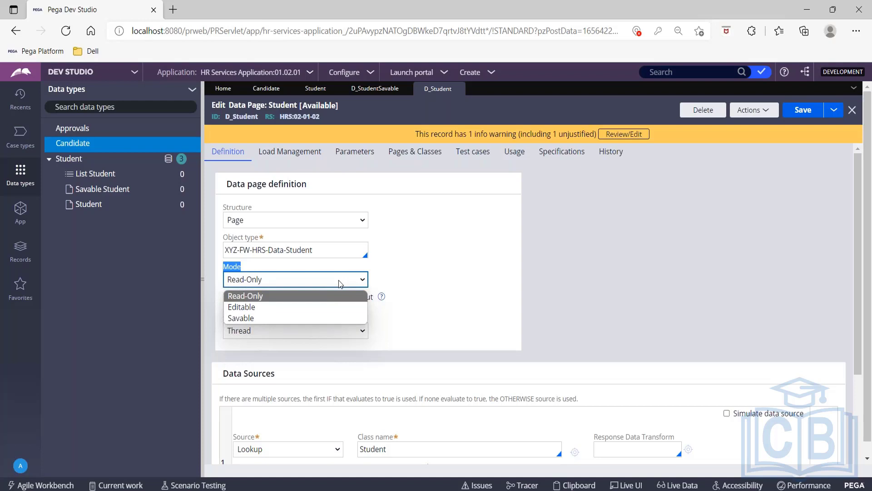
click(434, 280)
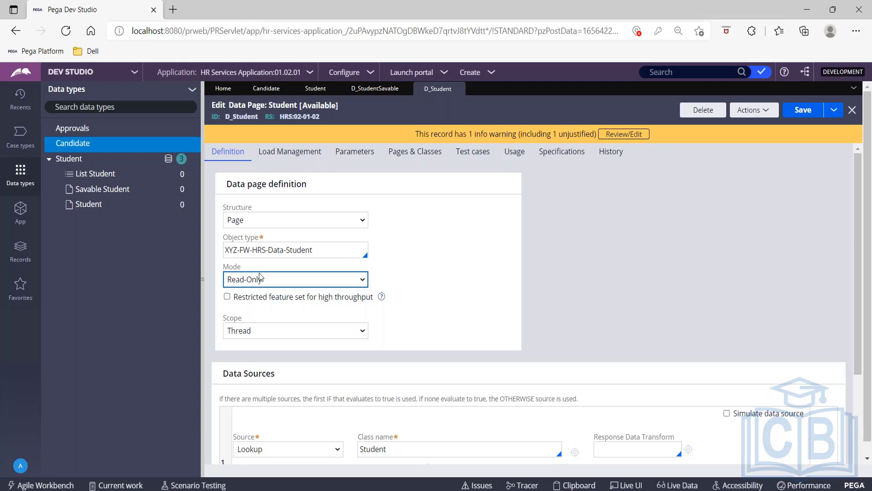
- Try the Editable and Savable modes on the D_Student data page, and set the mode back to Read-Only
click(268, 284)
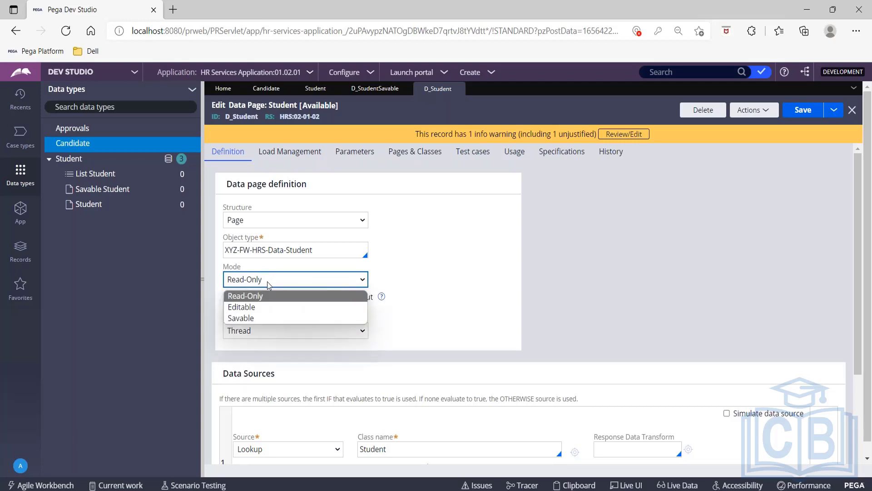
click(267, 307)
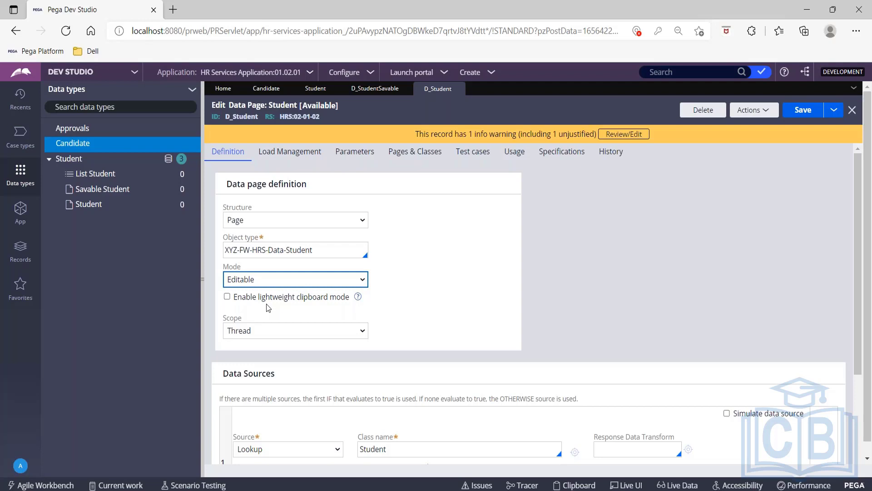
click(307, 280)
click(309, 318)
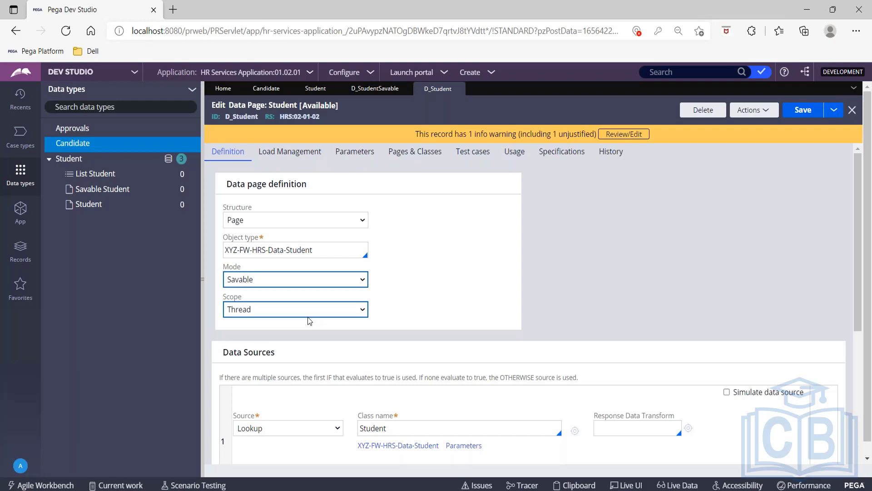
click(274, 280)
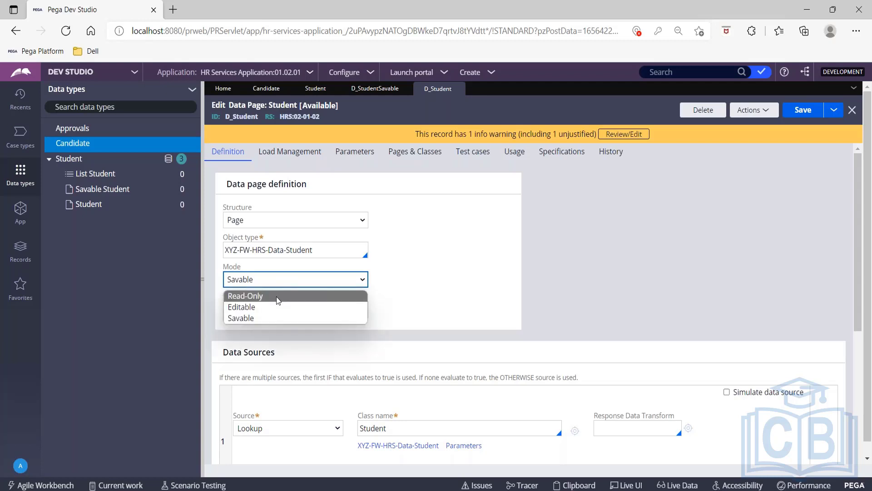
click(276, 297)
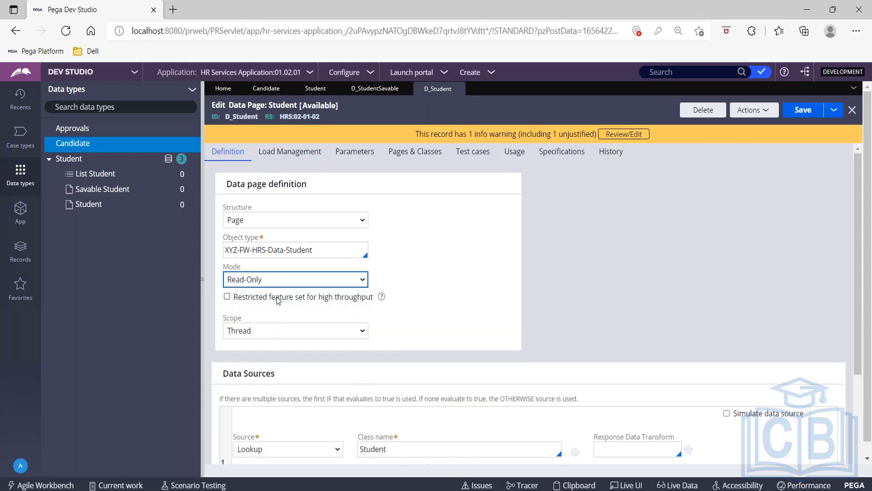
- Review the D_Student data page's scope options, try Requestor and Node, and set the scope back to Thread
click(289, 331)
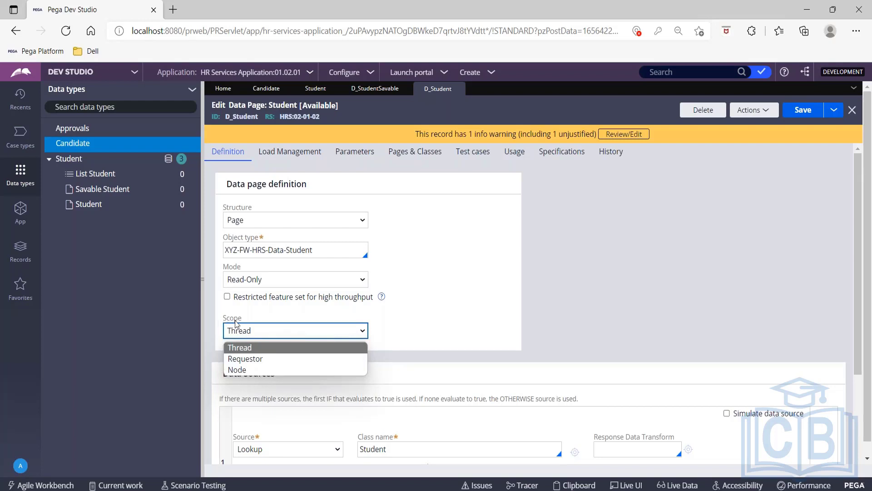
click(264, 330)
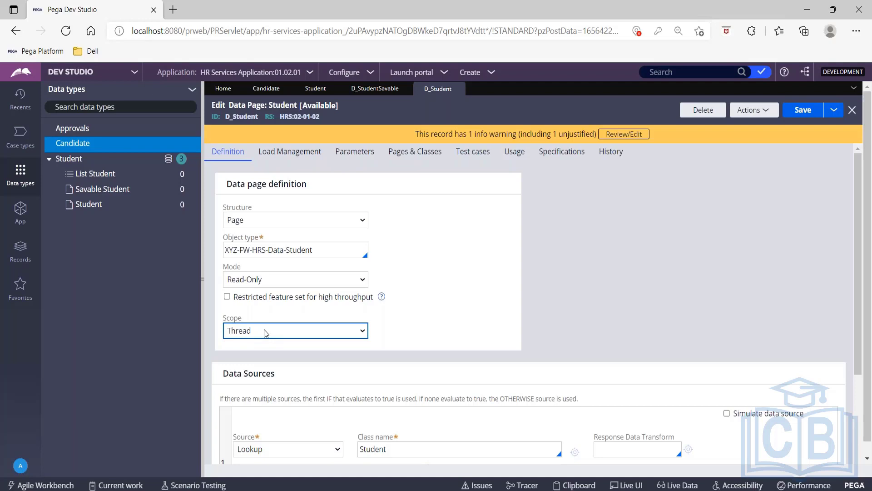
click(265, 331)
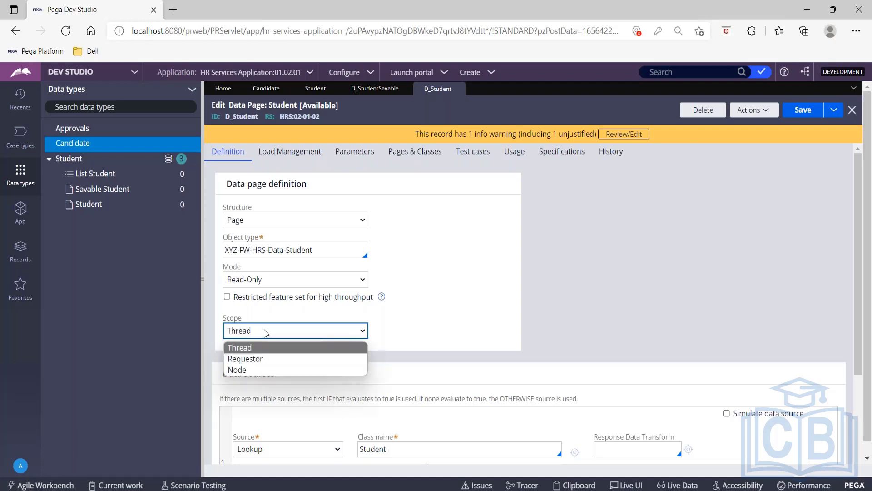
click(265, 359)
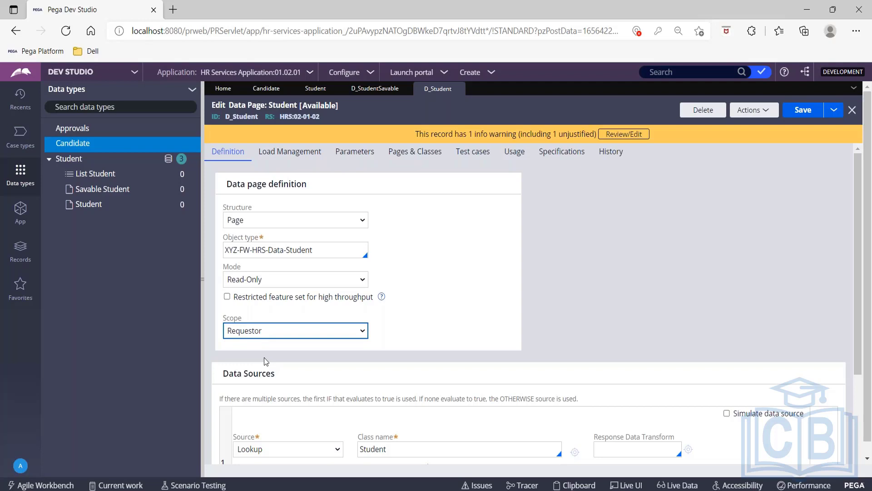
click(269, 333)
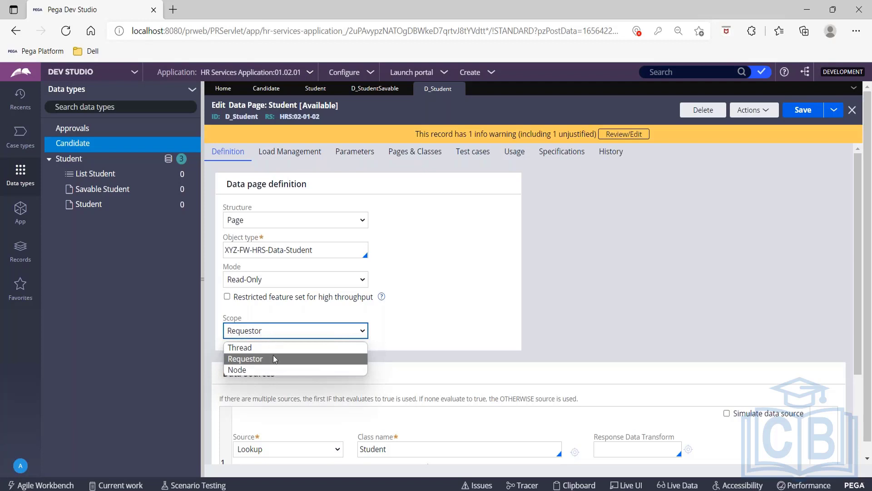
click(274, 367)
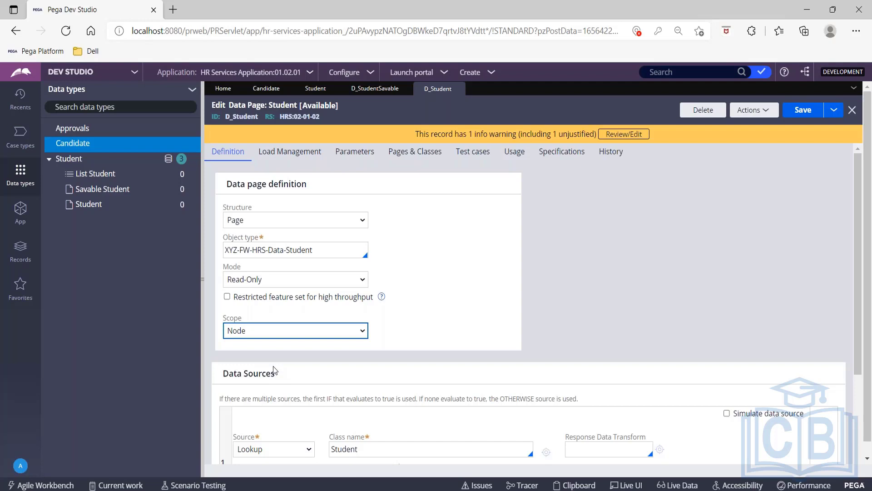
click(293, 330)
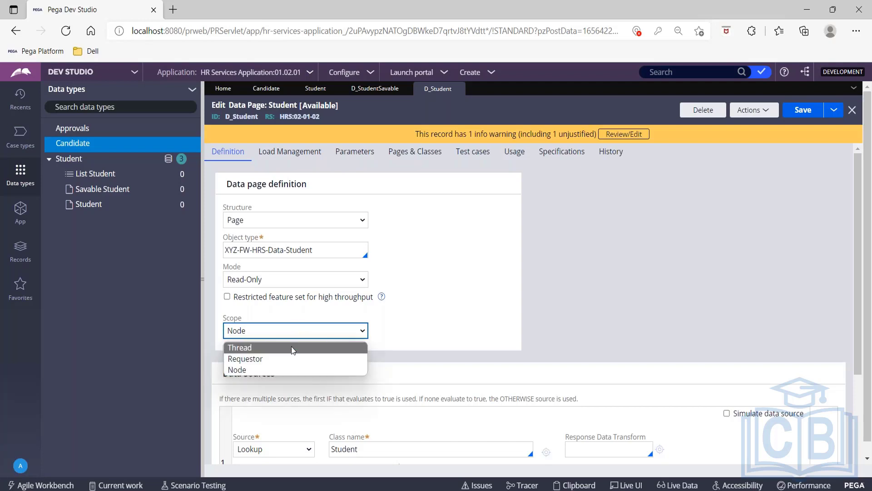
click(293, 348)
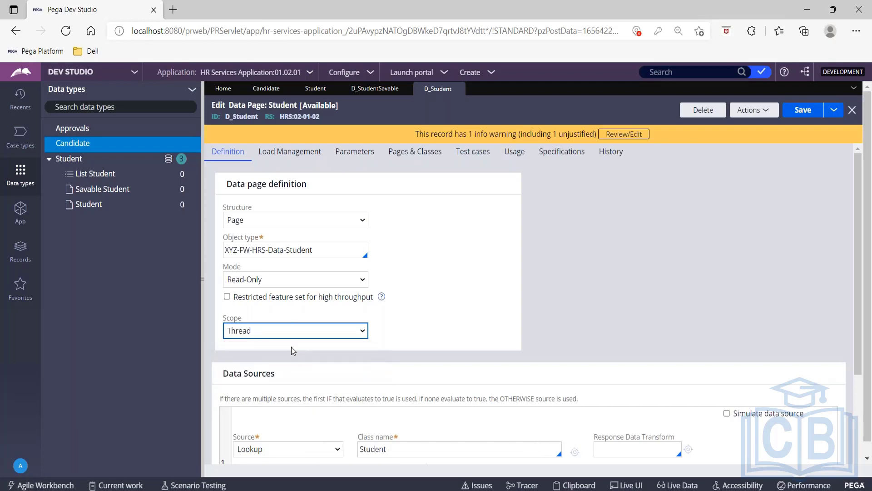